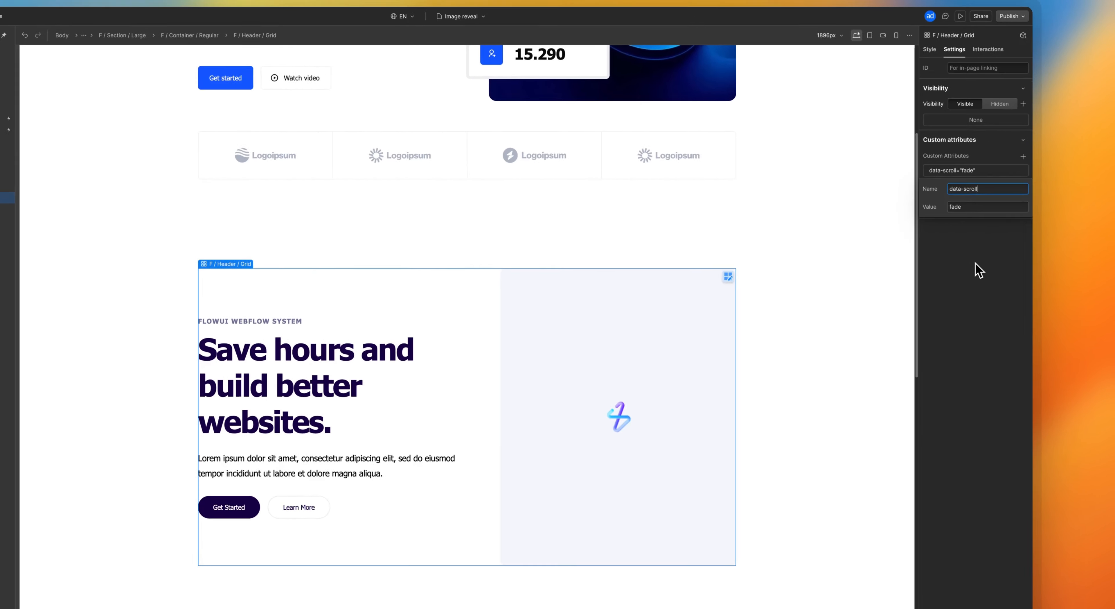
- Create a scroll-triggered interaction on the F / Header / Grid element and name it data-scroll=fade
{"action": "left_click", "coordinate": [890, 280]}
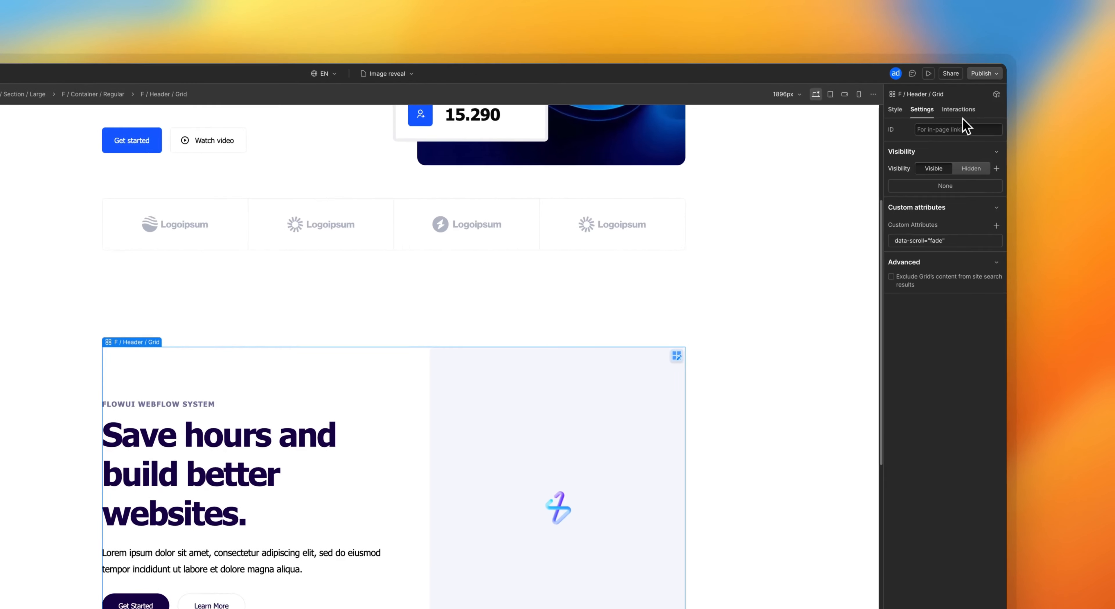
{"action": "left_click", "coordinate": [1009, 80]}
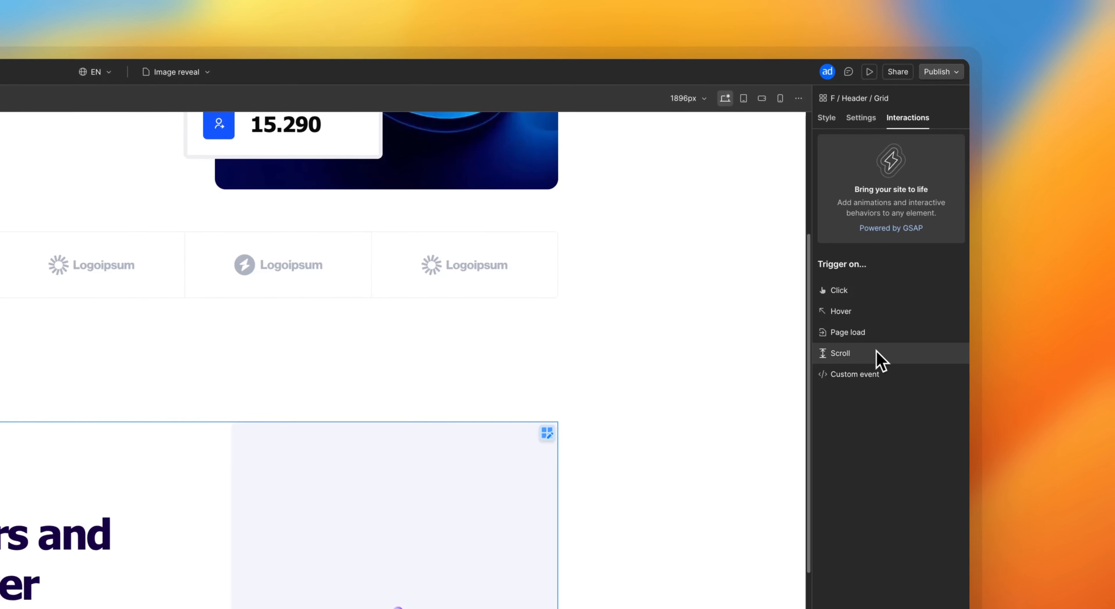
{"action": "left_click", "coordinate": [864, 360]}
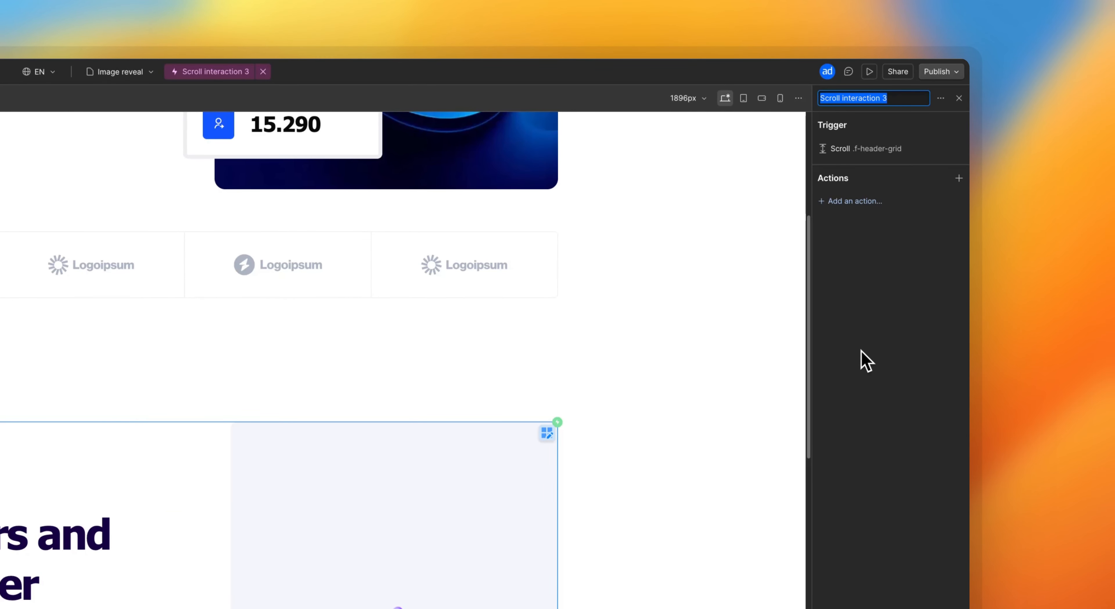
{"action": "type", "text": "data-scroll"}
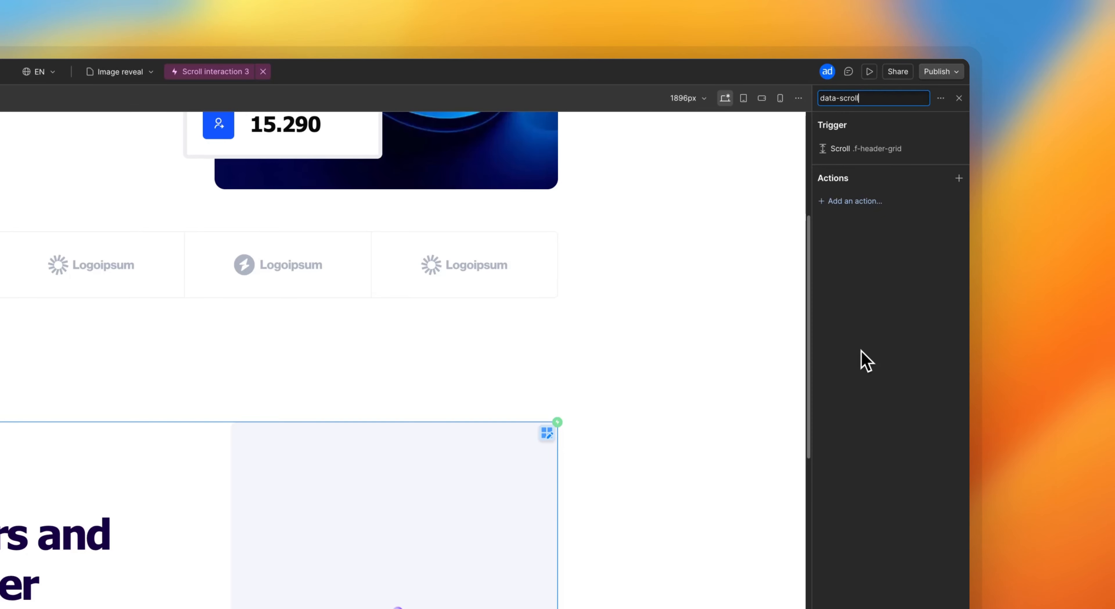
{"action": "type", "text": "=fade"}
{"action": "key", "text": "Return"}
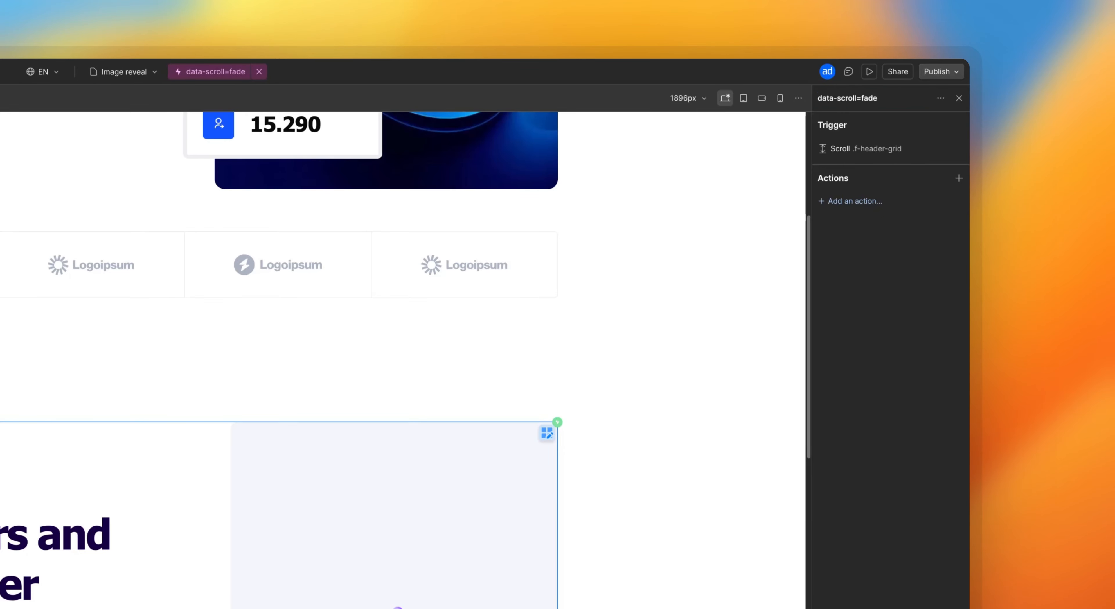
- Target the scroll trigger by attribute, with name data-scroll and value fade, and turn off the scroll markers
{"action": "left_click", "coordinate": [874, 155]}
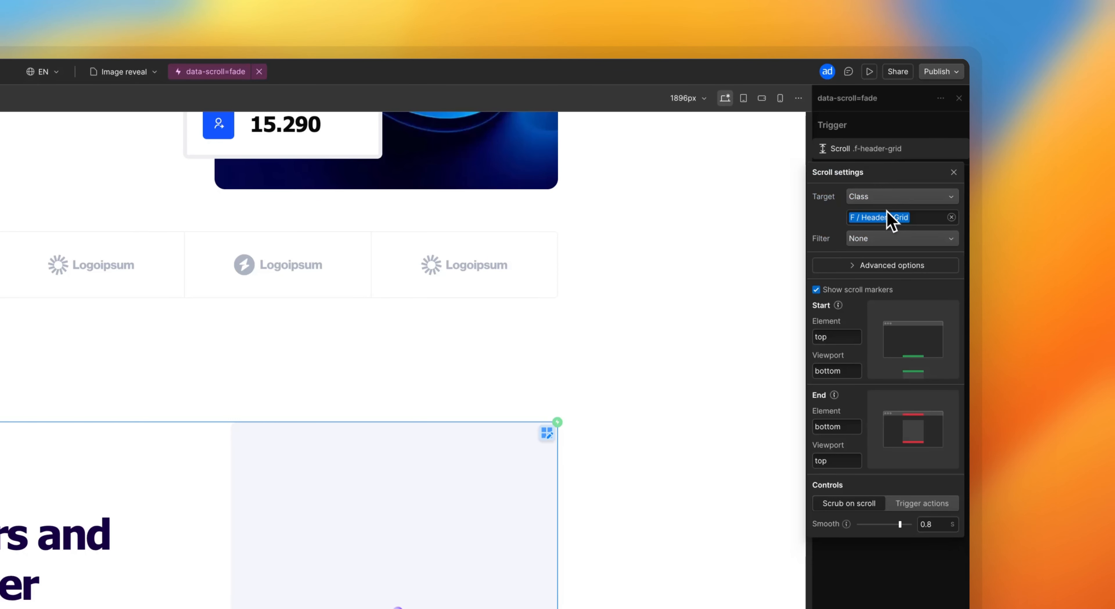
{"action": "left_click", "coordinate": [891, 199]}
{"action": "left_click", "coordinate": [901, 262]}
{"action": "left_click", "coordinate": [900, 223]}
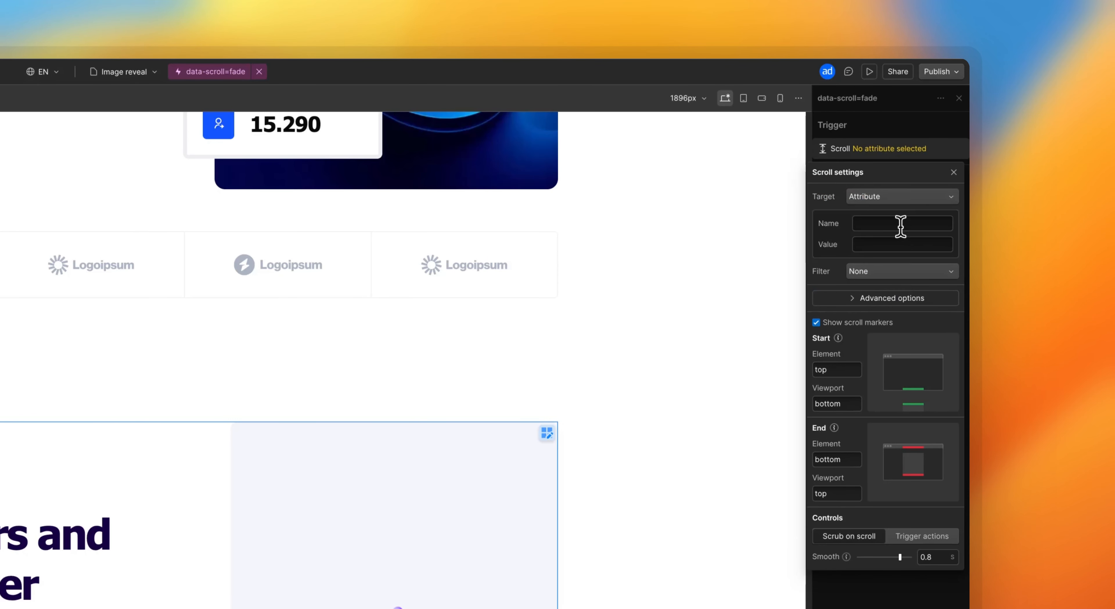
{"action": "type", "text": "data-scroll"}
{"action": "left_click", "coordinate": [892, 245]}
{"action": "type", "text": "fade"}
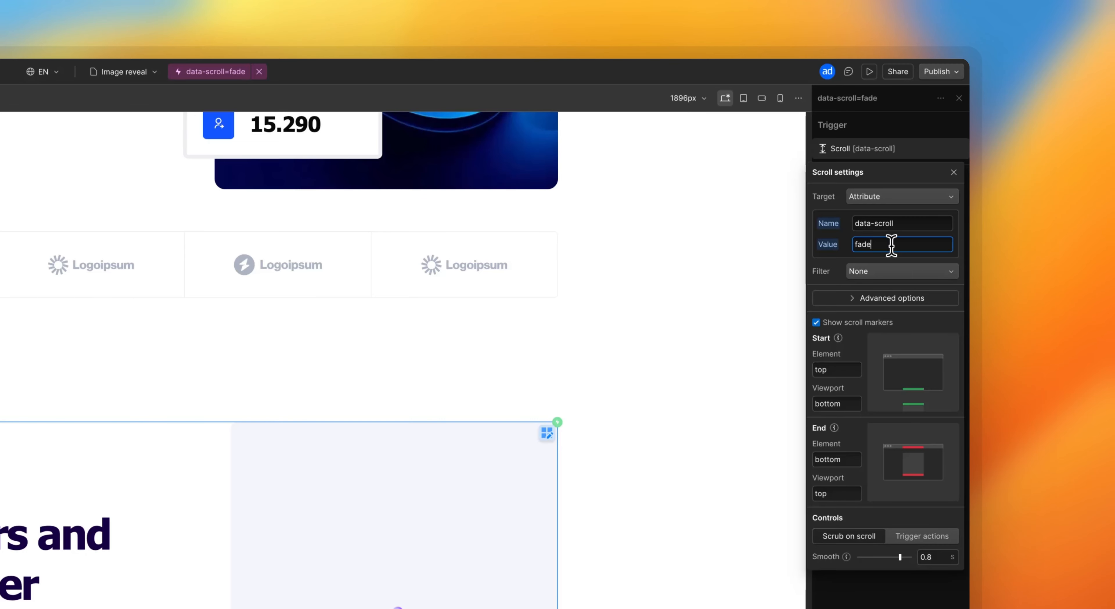
{"action": "left_click", "coordinate": [842, 243]}
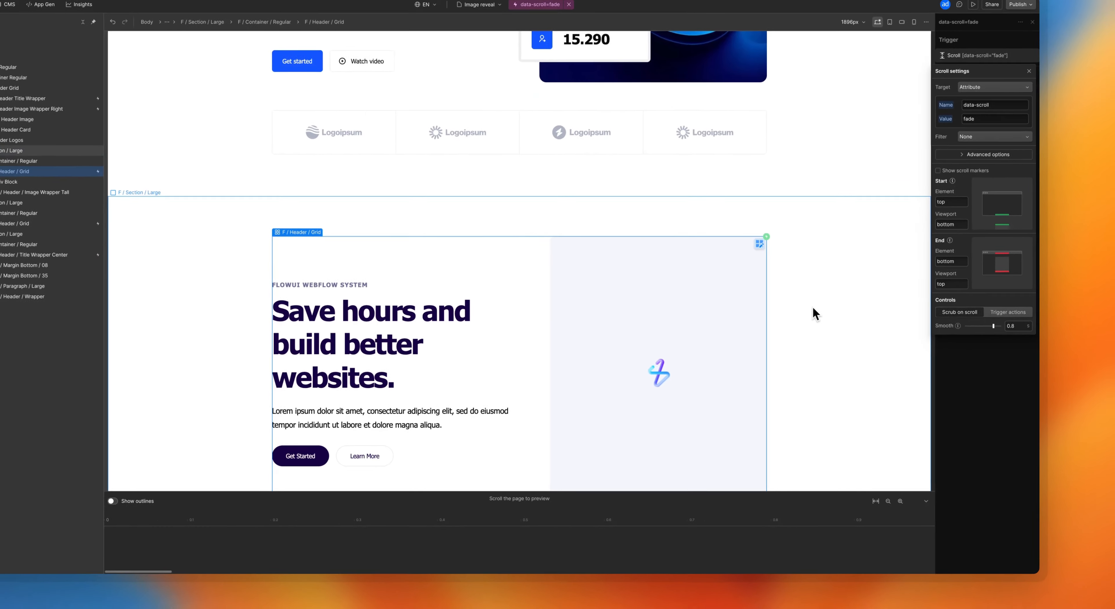
- Set the scroll start's viewport position to 70% and switch the controls to Trigger actions
{"action": "scroll", "coordinate": [846, 323], "scroll_direction": "down", "scroll_amount": 3}
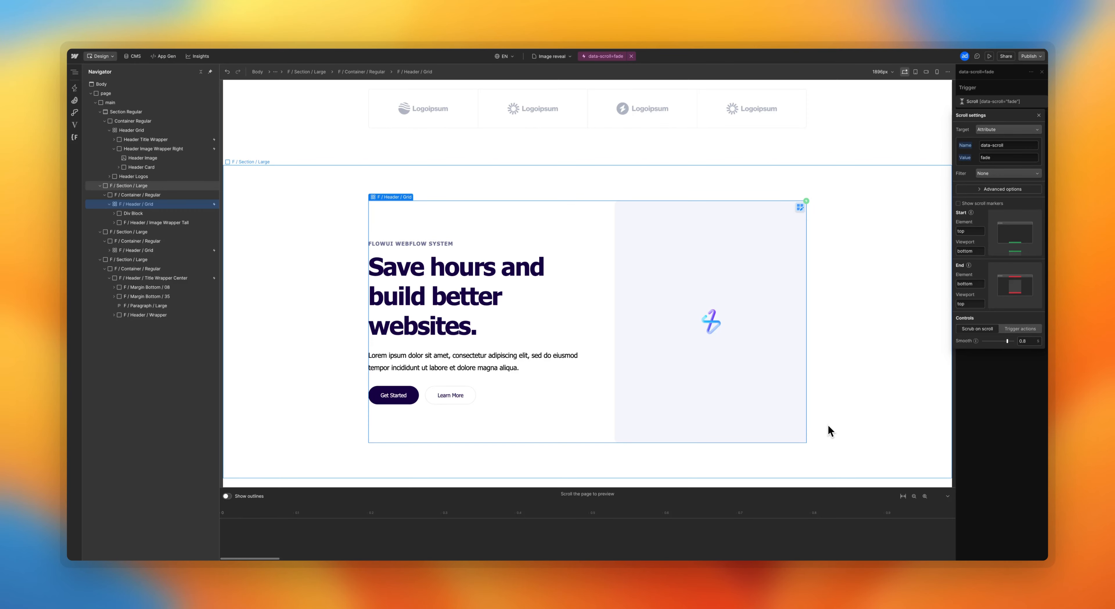
{"action": "left_click", "coordinate": [969, 251]}
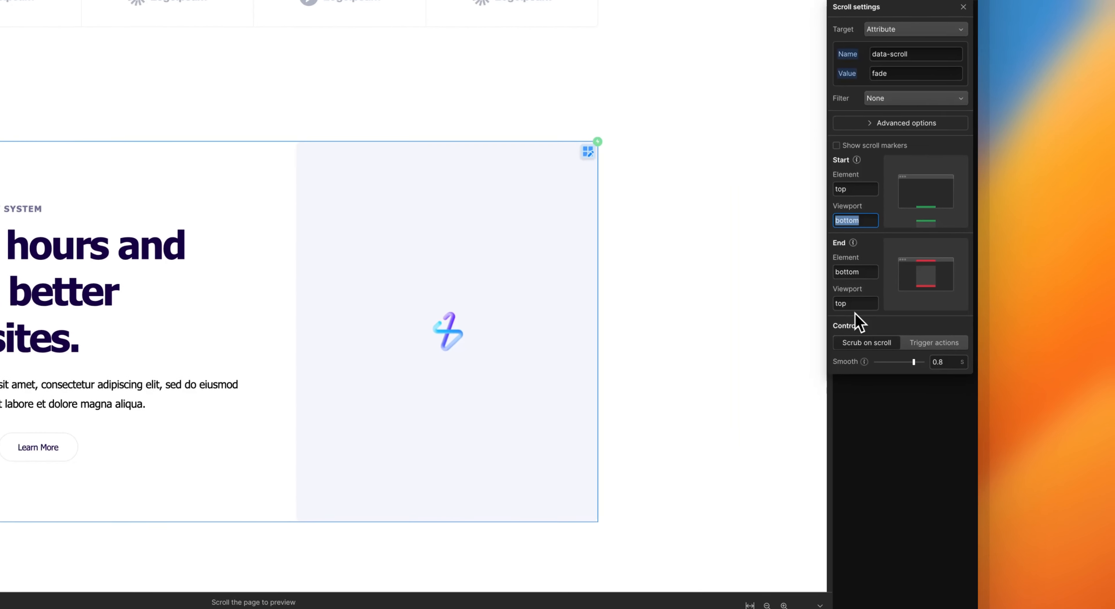
{"action": "type", "text": "70"}
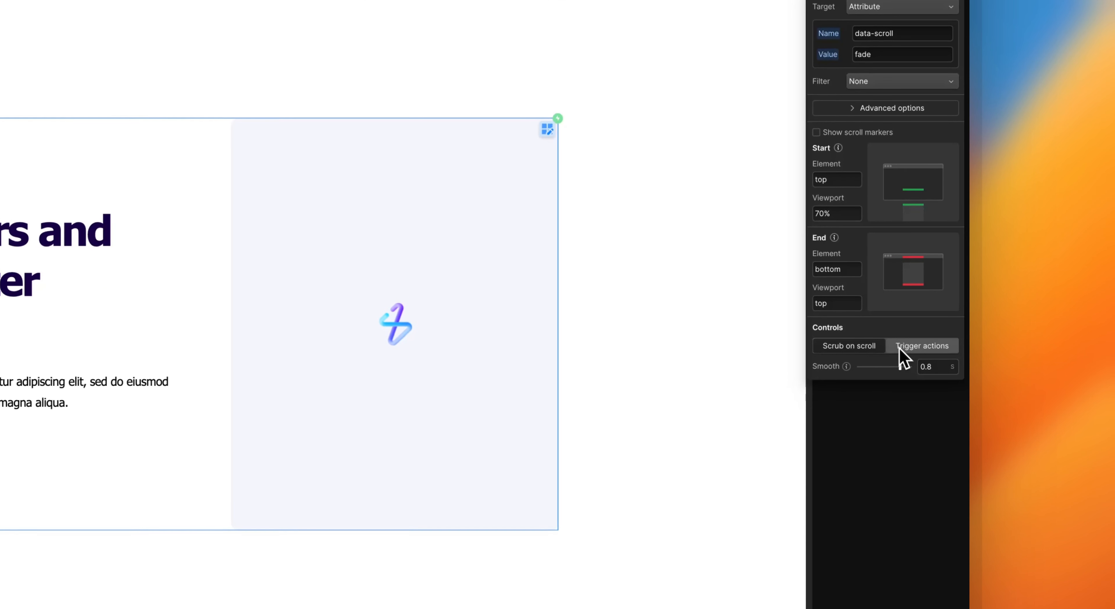
{"action": "left_click", "coordinate": [904, 347]}
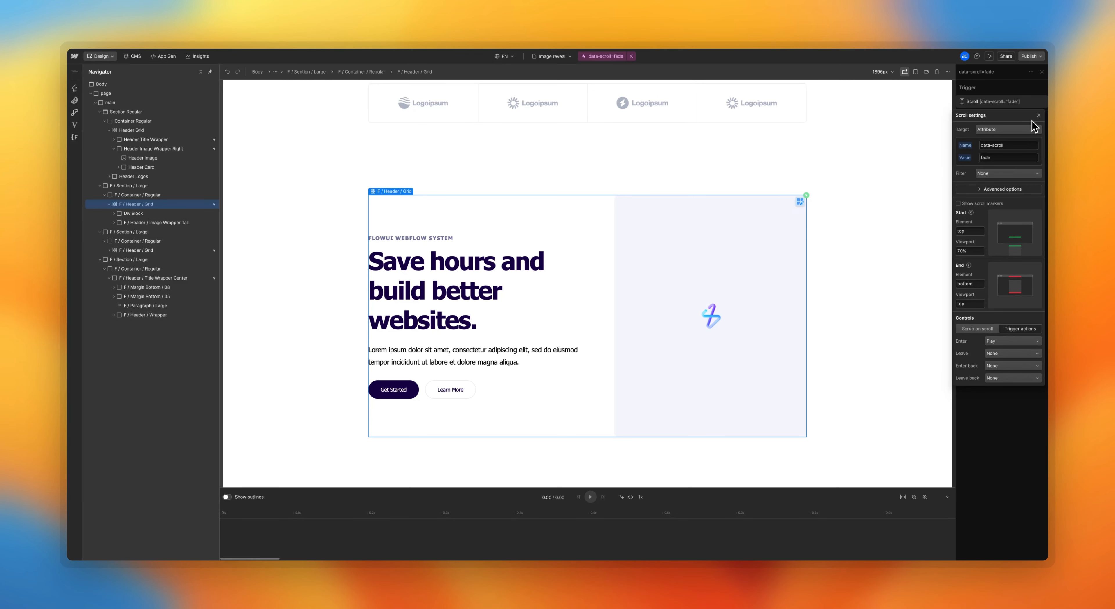
{"action": "left_click", "coordinate": [1038, 116]}
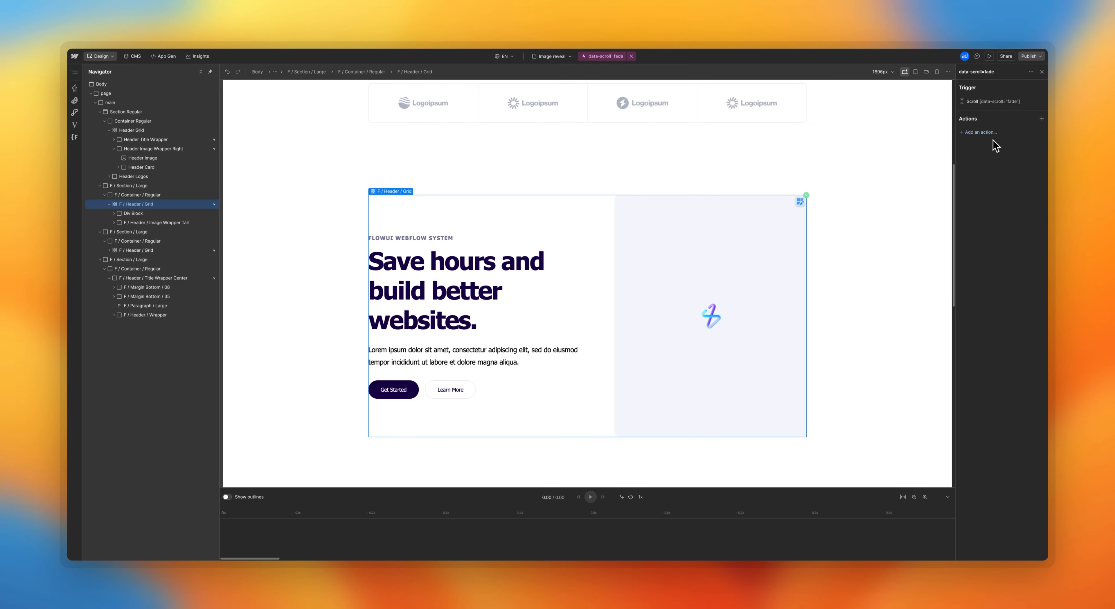
- Add a Slide in up action that targets any element that is a direct child of the trigger element
{"action": "left_click", "coordinate": [980, 132]}
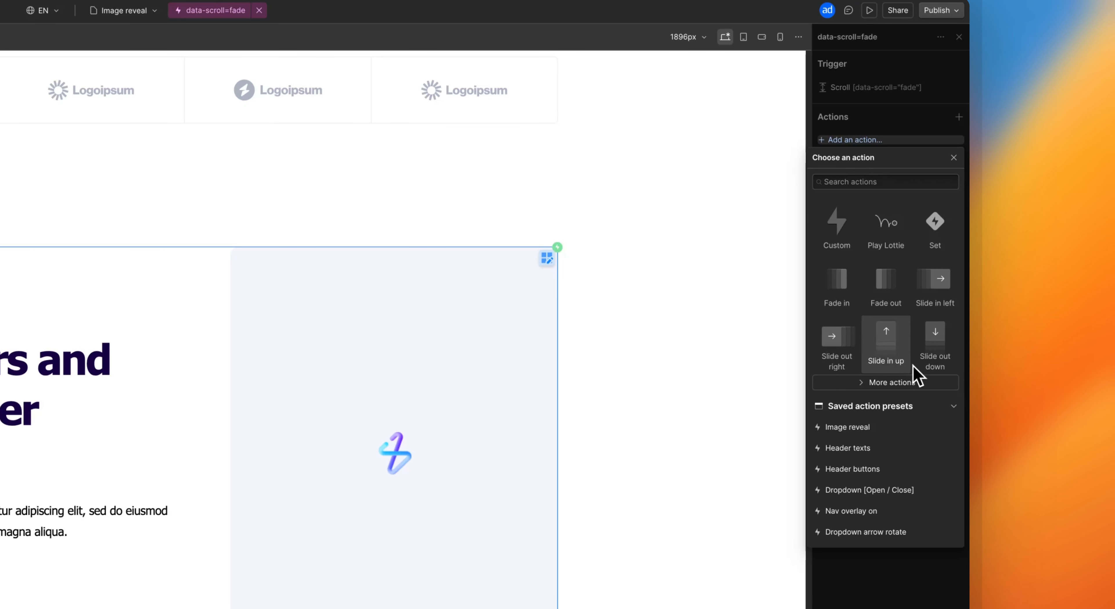
{"action": "left_click", "coordinate": [891, 359]}
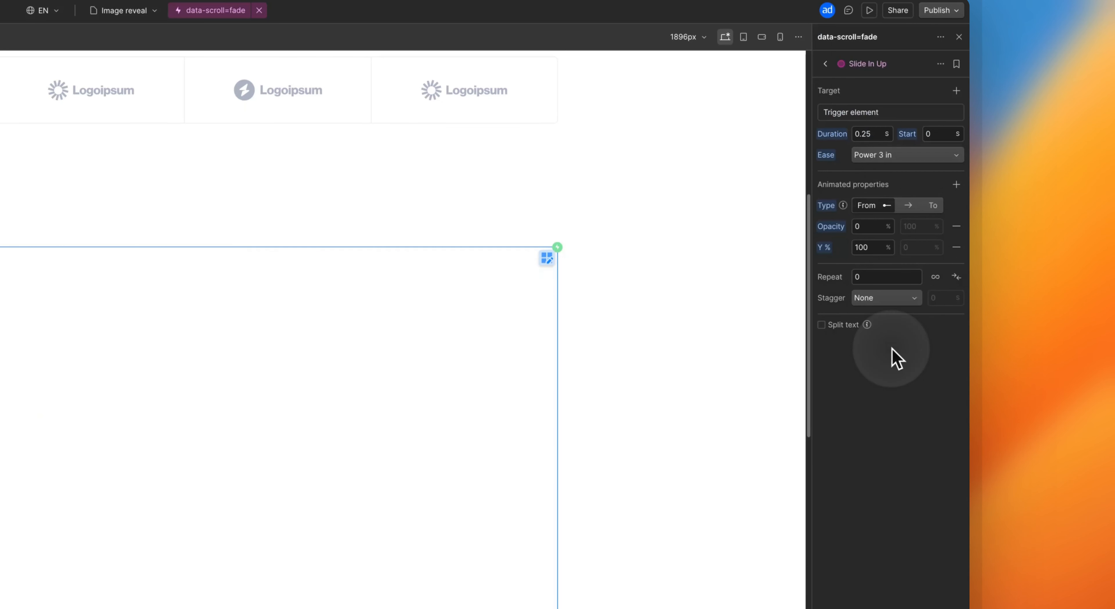
{"action": "left_click", "coordinate": [875, 116]}
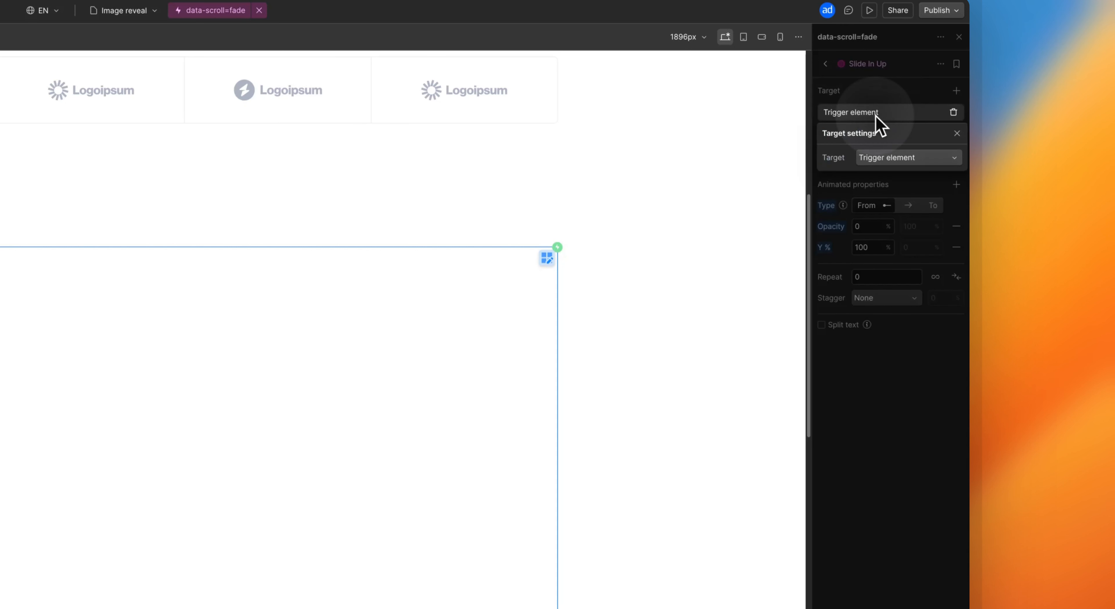
{"action": "left_click", "coordinate": [877, 161]}
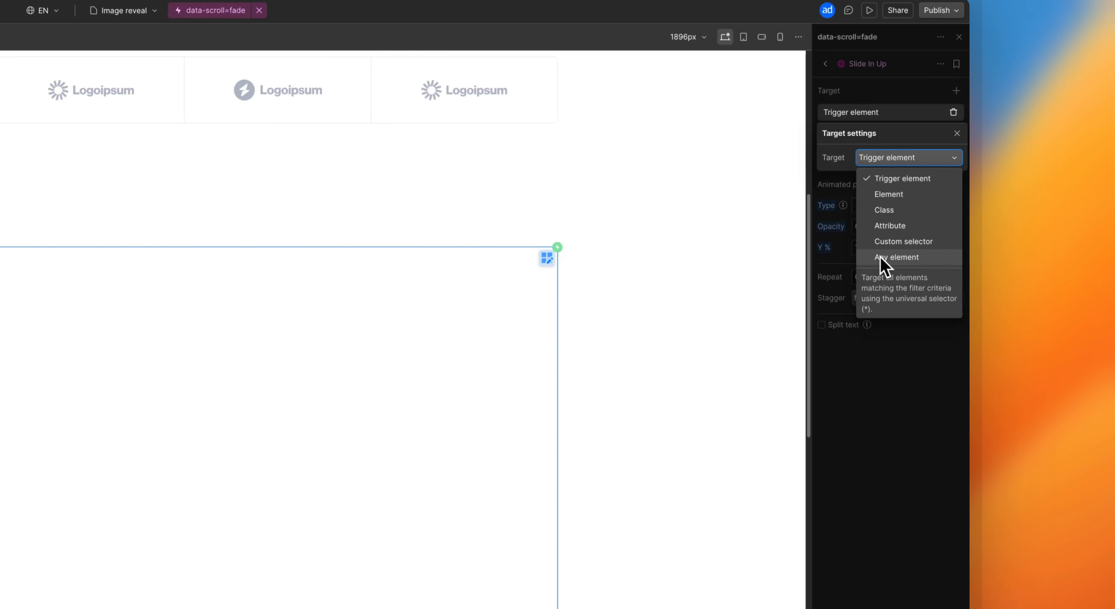
{"action": "left_click", "coordinate": [896, 256]}
{"action": "left_click", "coordinate": [883, 199]}
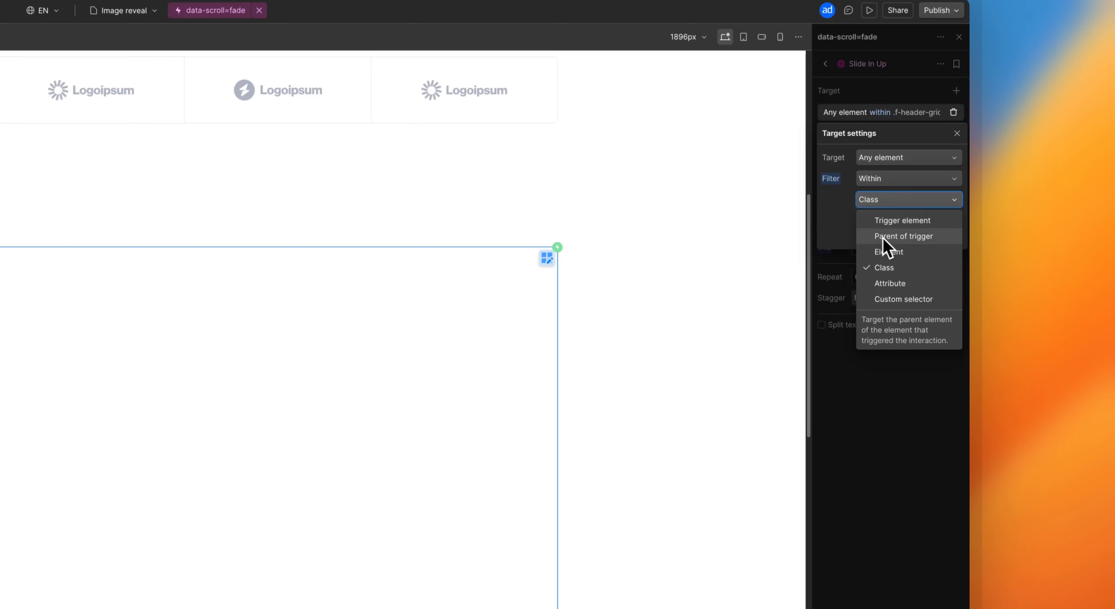
{"action": "left_click", "coordinate": [894, 221]}
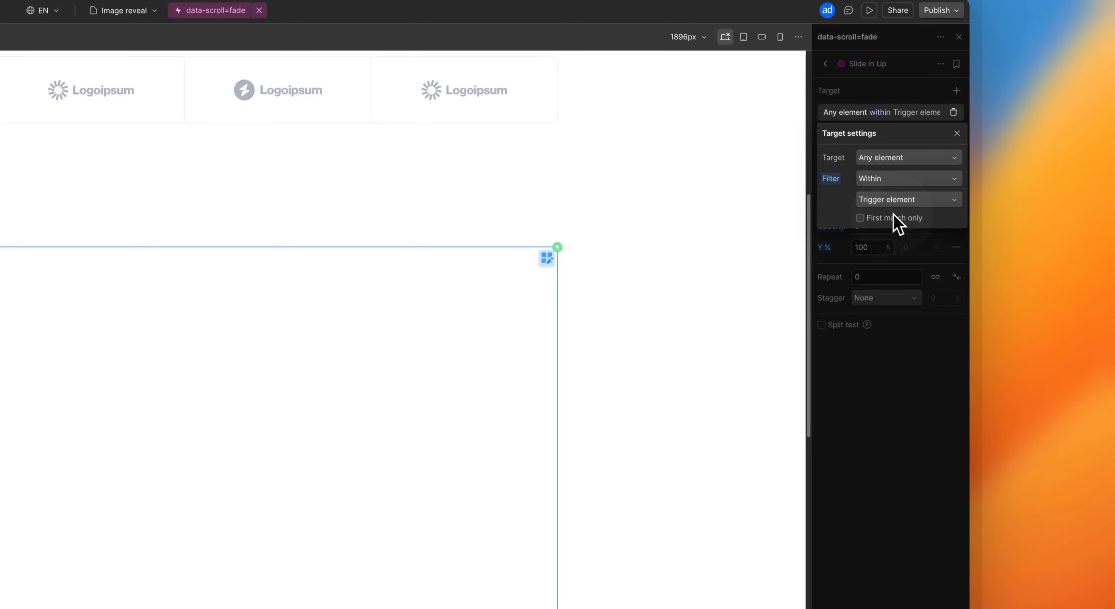
{"action": "left_click", "coordinate": [885, 181]}
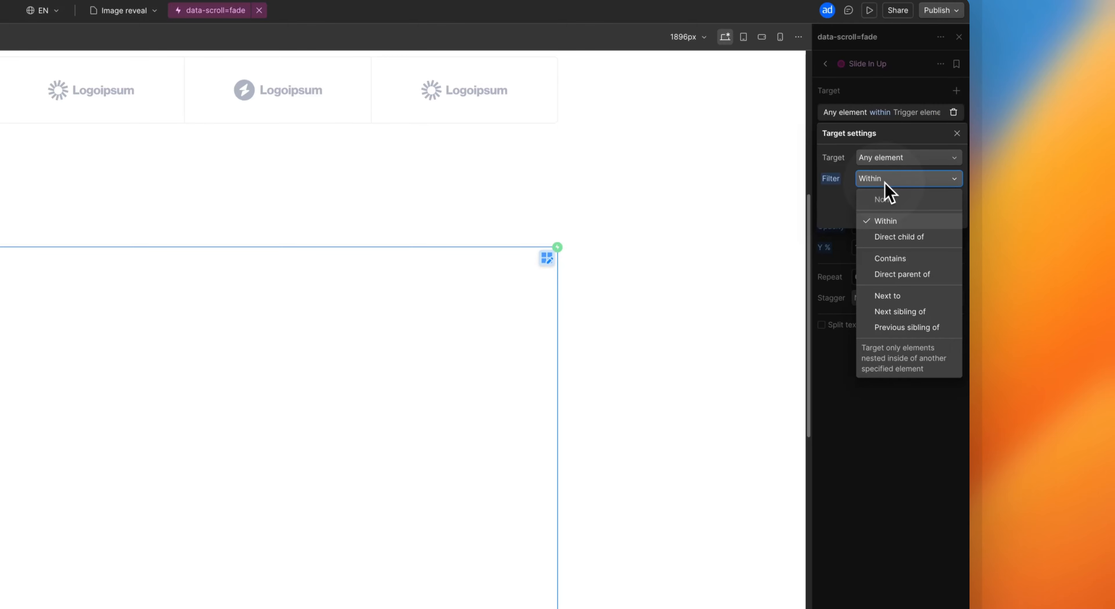
{"action": "left_click", "coordinate": [899, 238]}
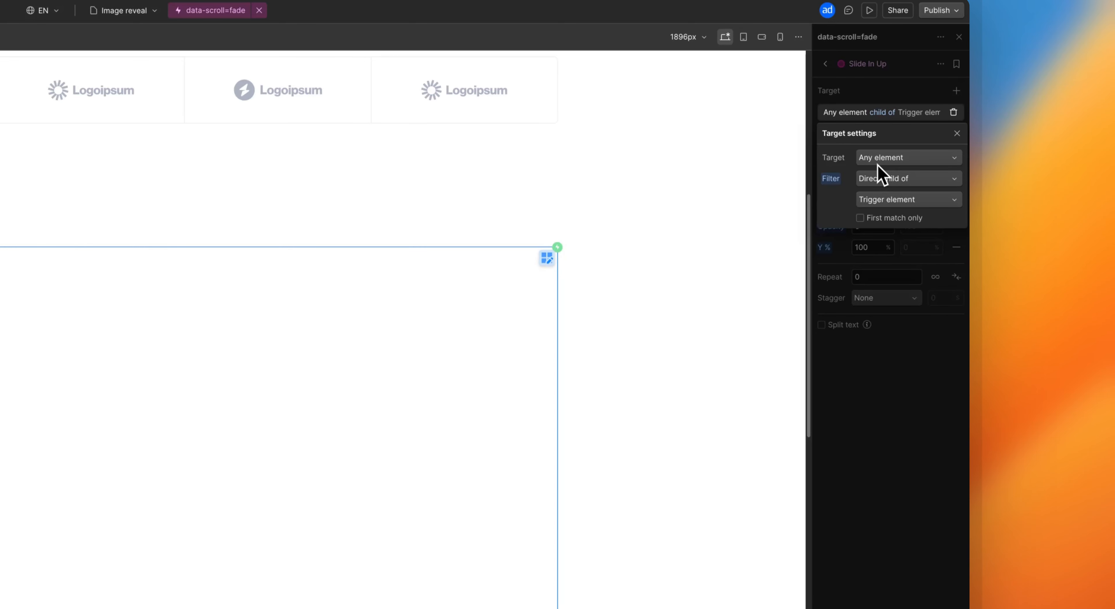
{"action": "left_click", "coordinate": [957, 133]}
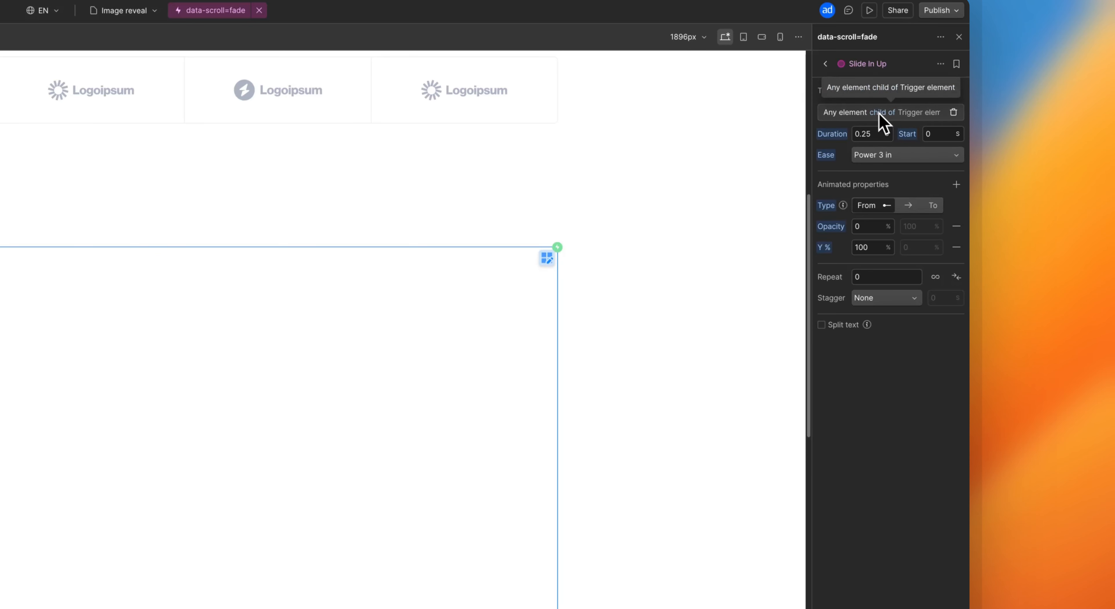
- Set the slide-in action's duration to 0.85 s and its ease to Power 1 in out
{"action": "left_click", "coordinate": [874, 133]}
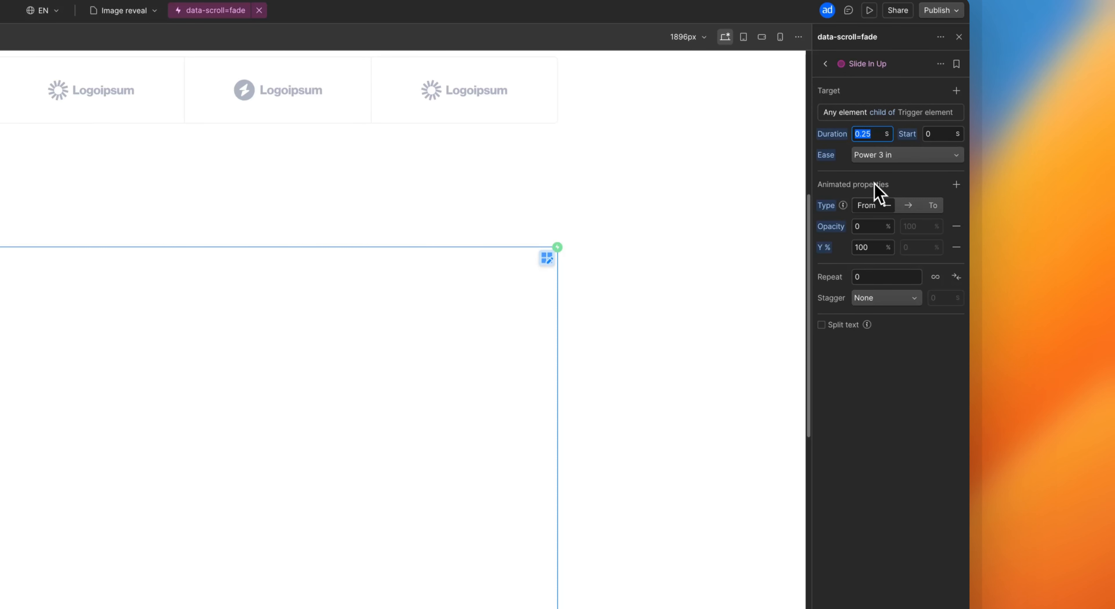
{"action": "type", "text": "."}
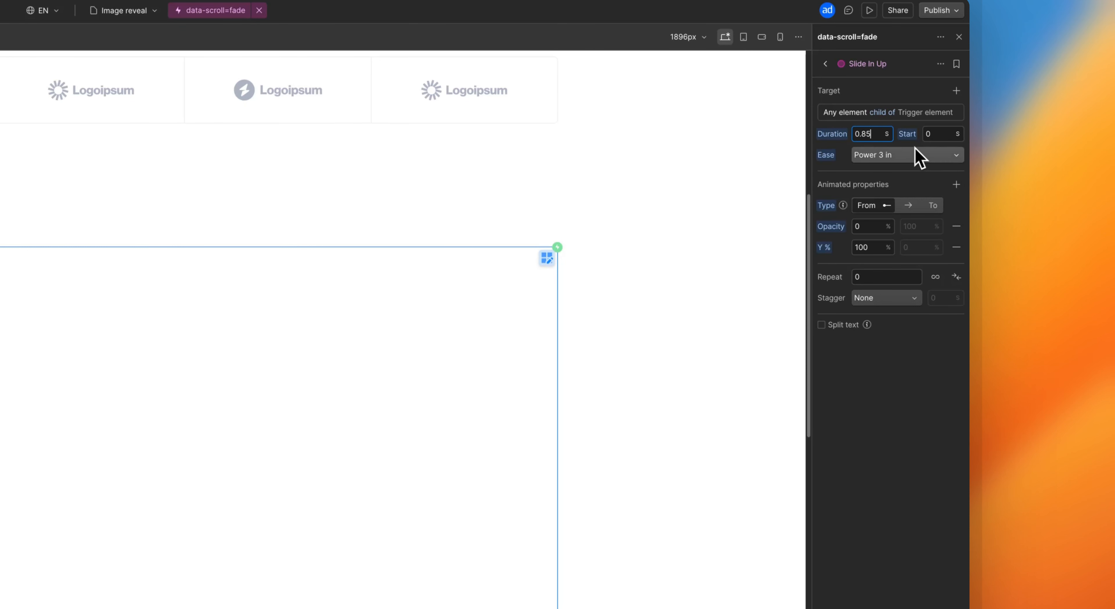
{"action": "left_click", "coordinate": [916, 156]}
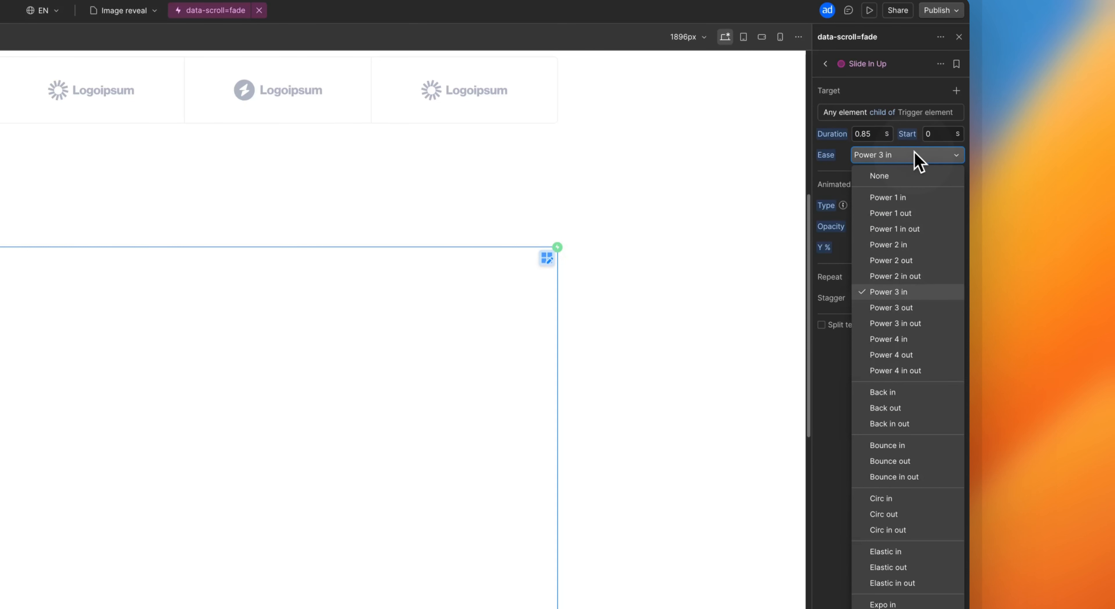
{"action": "left_click", "coordinate": [918, 229]}
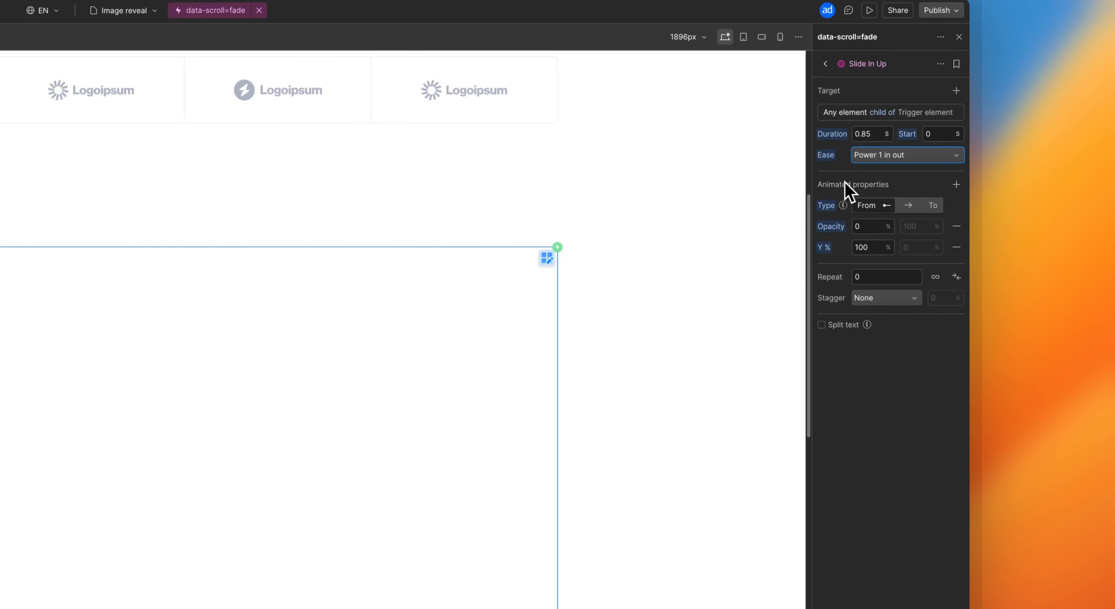
- Replace the action's Y % property with a Move Y starting from 16 px, and preview the animation
{"action": "left_click", "coordinate": [956, 253]}
{"action": "left_click", "coordinate": [954, 185]}
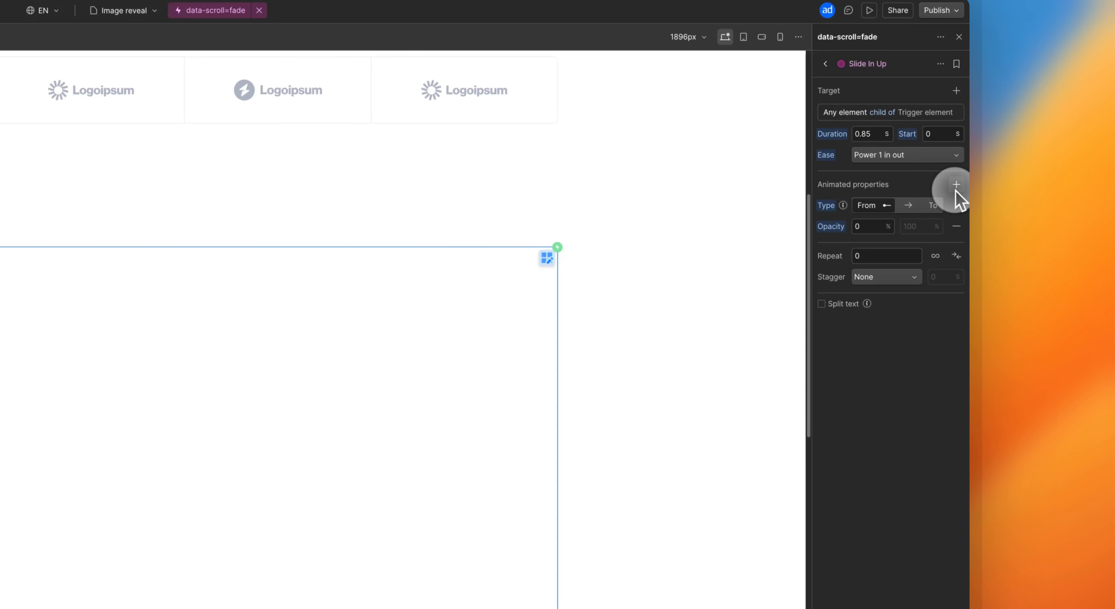
{"action": "left_click", "coordinate": [916, 289]}
{"action": "left_click", "coordinate": [852, 250]}
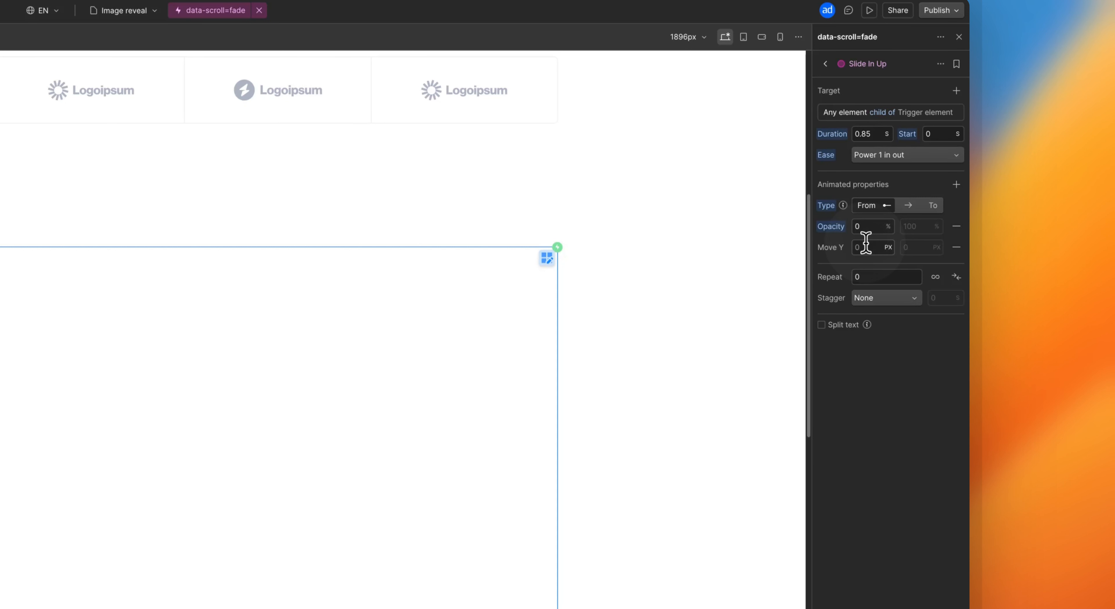
{"action": "left_click", "coordinate": [866, 246]}
{"action": "type", "text": "16"}
{"action": "key", "text": "Return"}
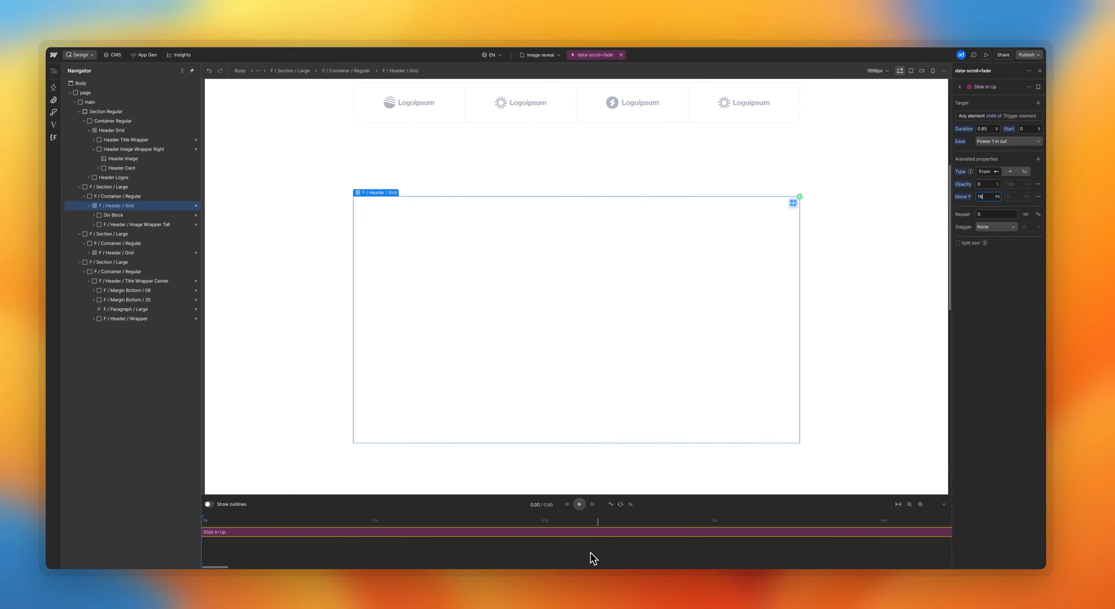
{"action": "left_click", "coordinate": [577, 499]}
{"action": "left_click", "coordinate": [589, 498]}
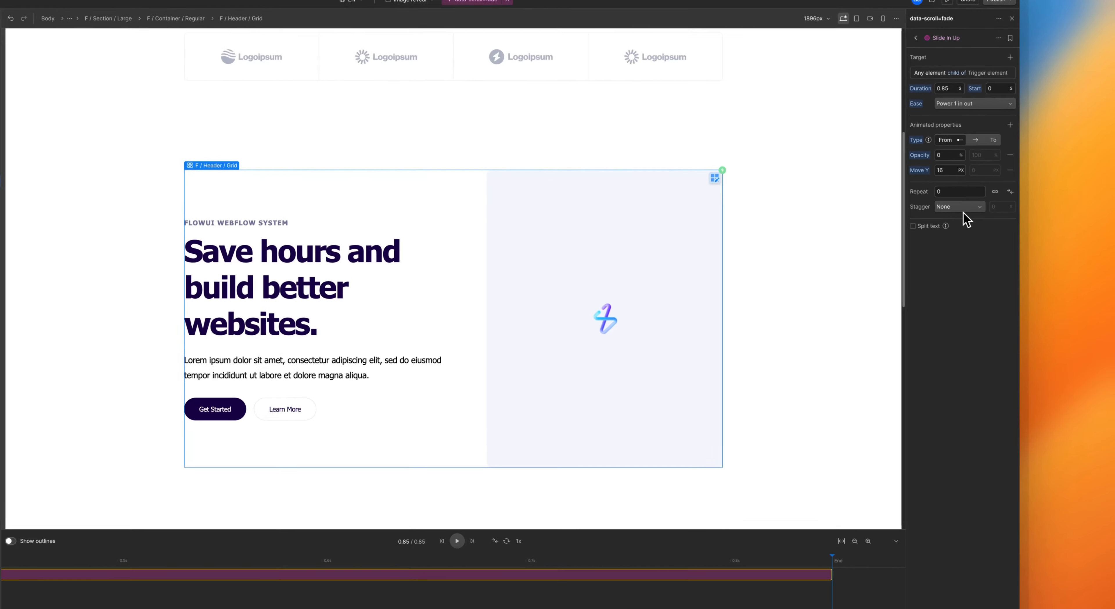
- Stagger the action by a total time of 0.15 s and play the animation preview
{"action": "left_click", "coordinate": [998, 224]}
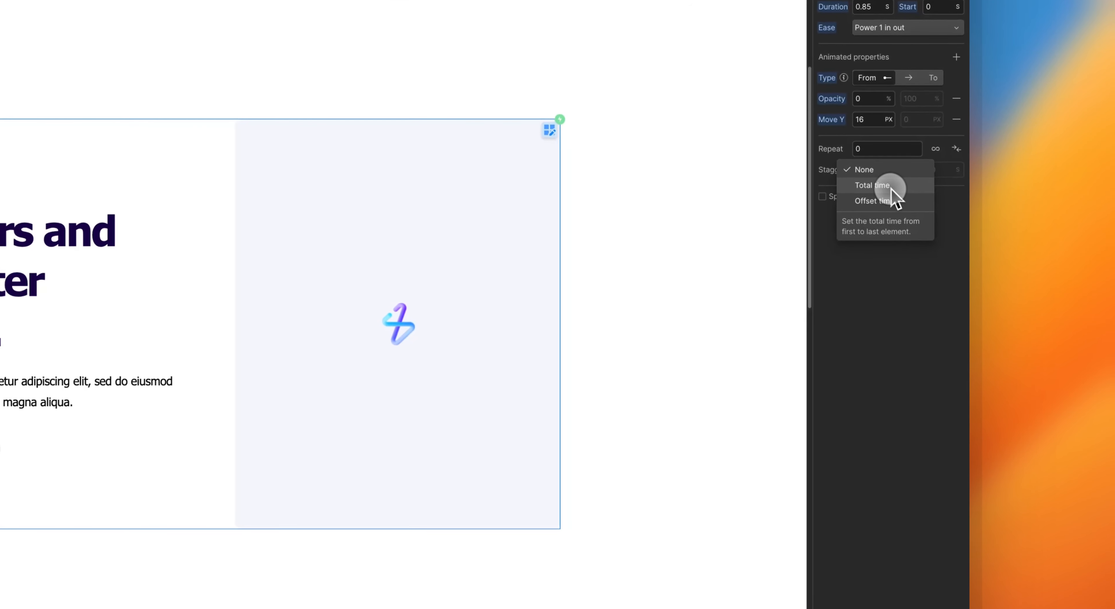
{"action": "left_click", "coordinate": [1003, 236]}
{"action": "left_click", "coordinate": [934, 170]}
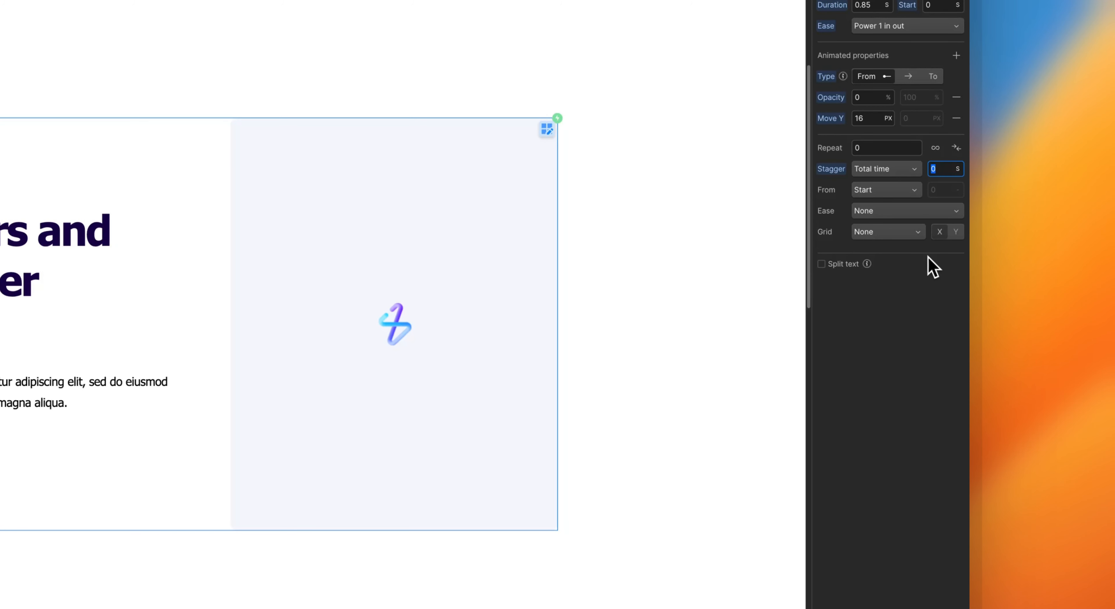
{"action": "type", "text": ".15"}
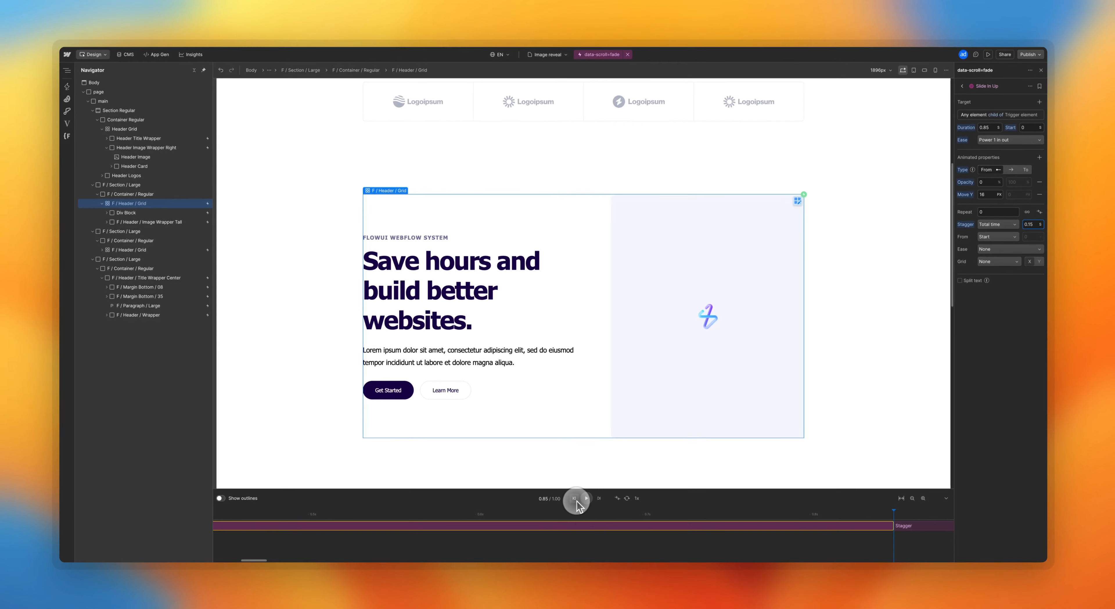
{"action": "left_click", "coordinate": [590, 497]}
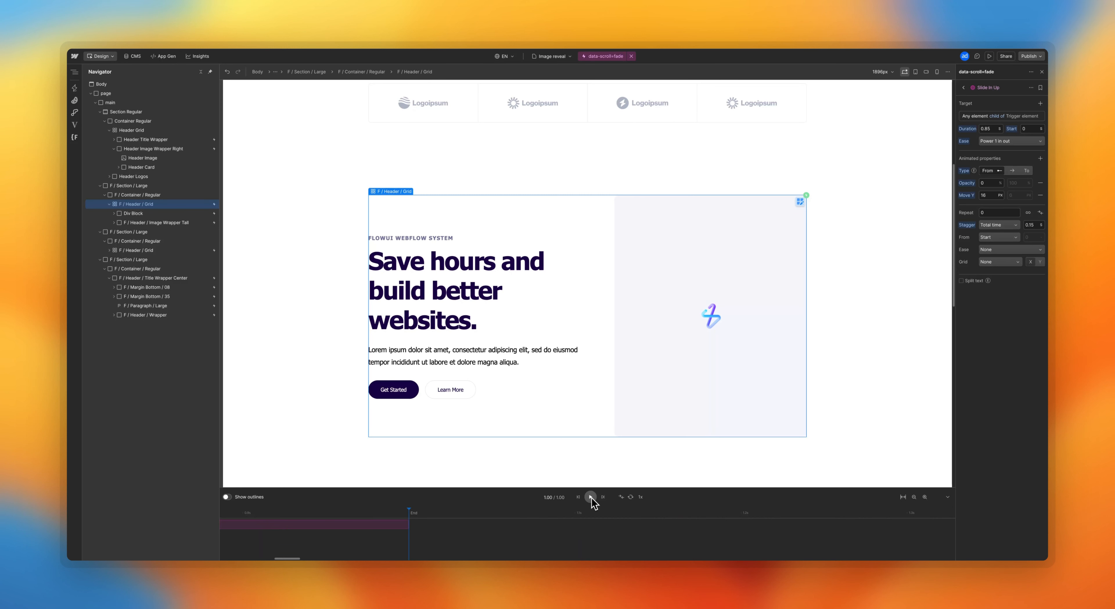
- Replay the slide-in animation from its start twice and close the interaction editor
{"action": "left_click", "coordinate": [578, 498]}
{"action": "left_click", "coordinate": [596, 501]}
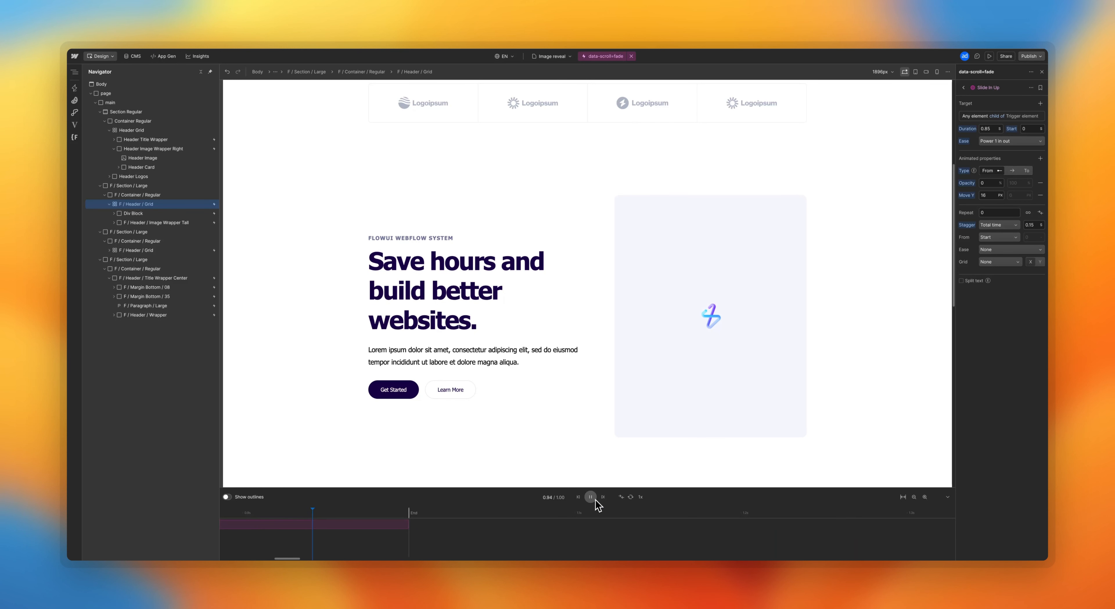
{"action": "left_click", "coordinate": [579, 496]}
{"action": "left_click", "coordinate": [590, 497]}
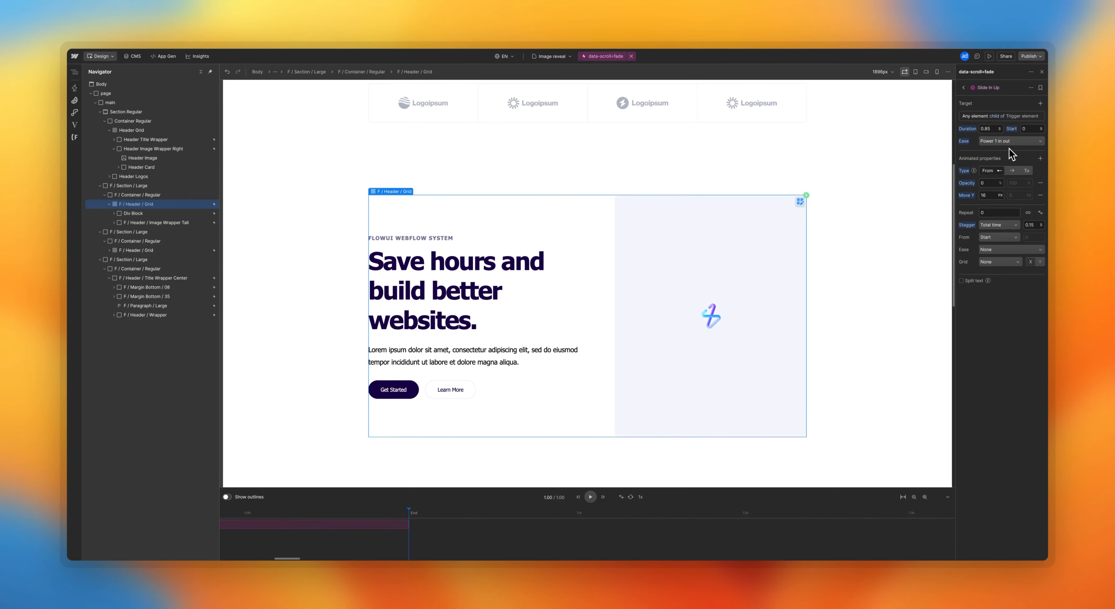
{"action": "left_click", "coordinate": [1042, 71]}
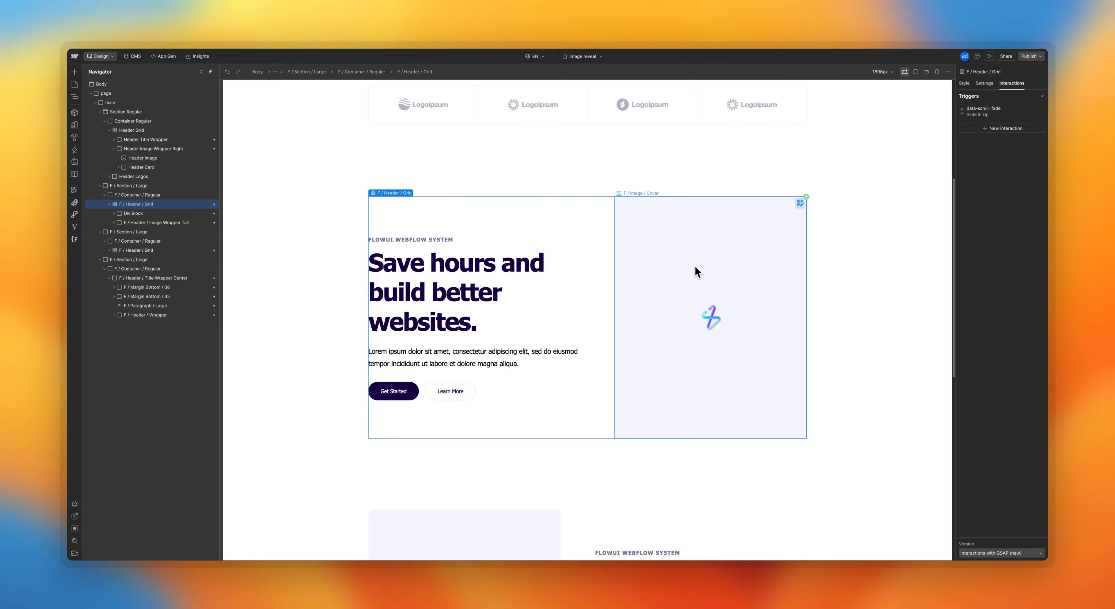
- Inspect the custom attributes of the second section's header grid and the last section's centered title wrapper
{"action": "scroll", "coordinate": [694, 266], "scroll_direction": "down", "scroll_amount": 7}
{"action": "left_click", "coordinate": [594, 216]}
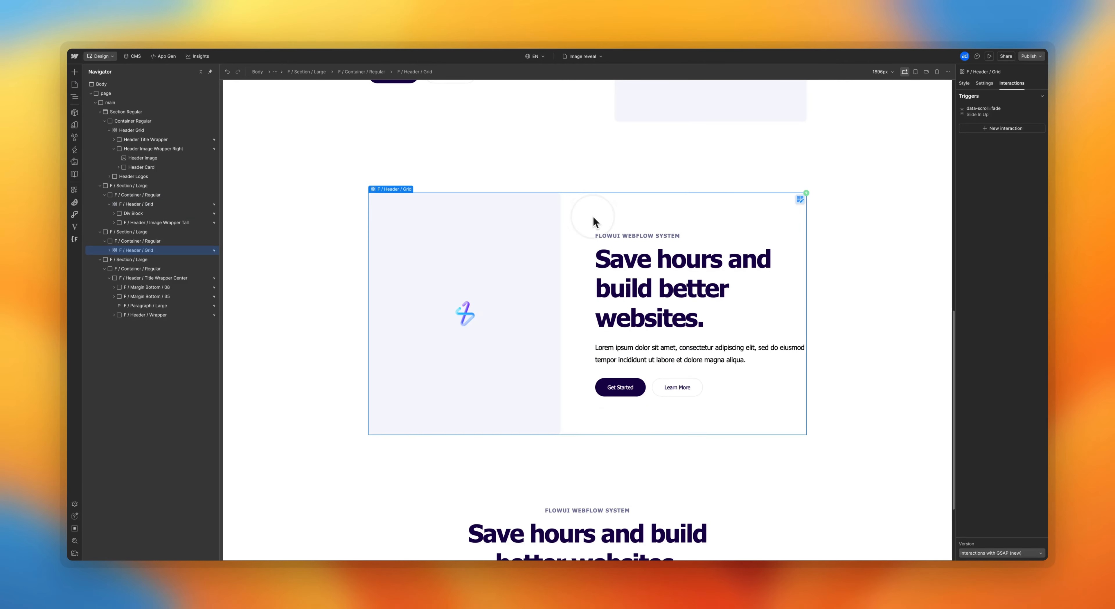
{"action": "key", "text": "d"}
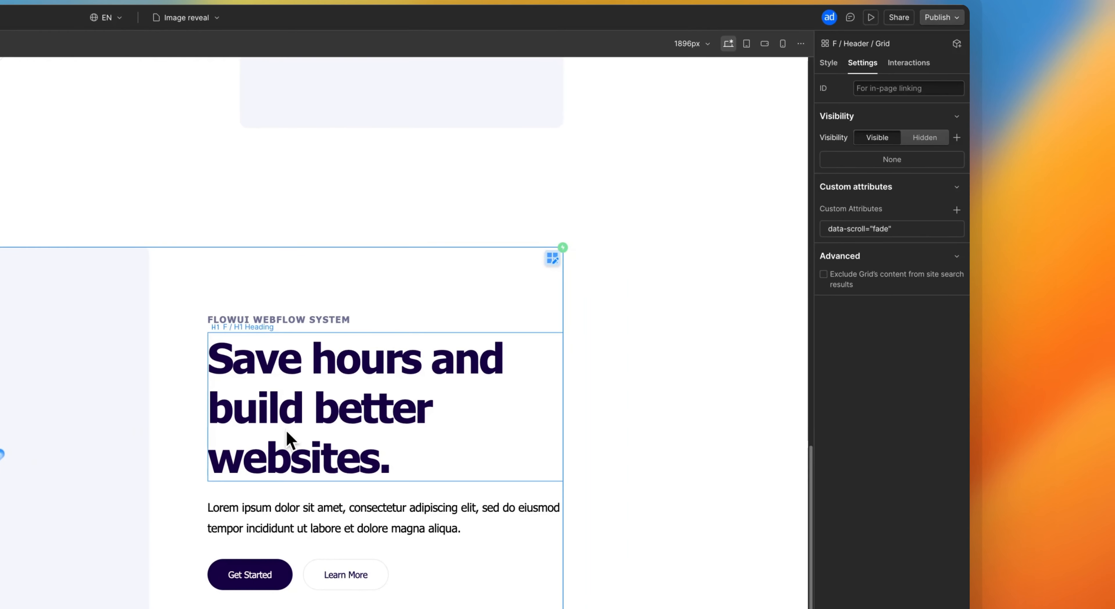
{"action": "scroll", "coordinate": [643, 309], "scroll_direction": "down", "scroll_amount": 3}
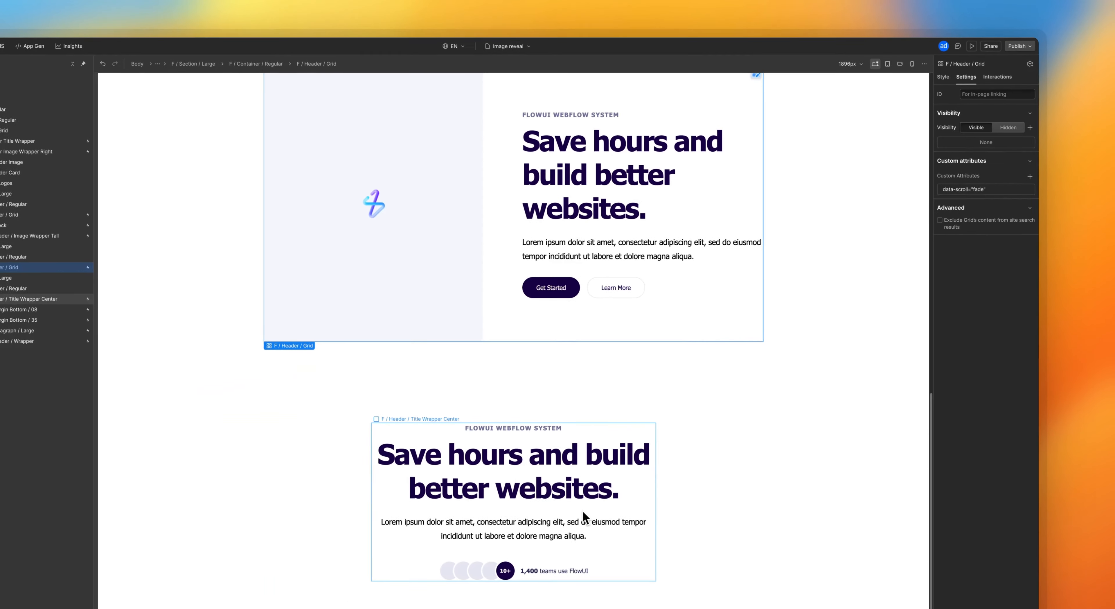
{"action": "left_click", "coordinate": [645, 466]}
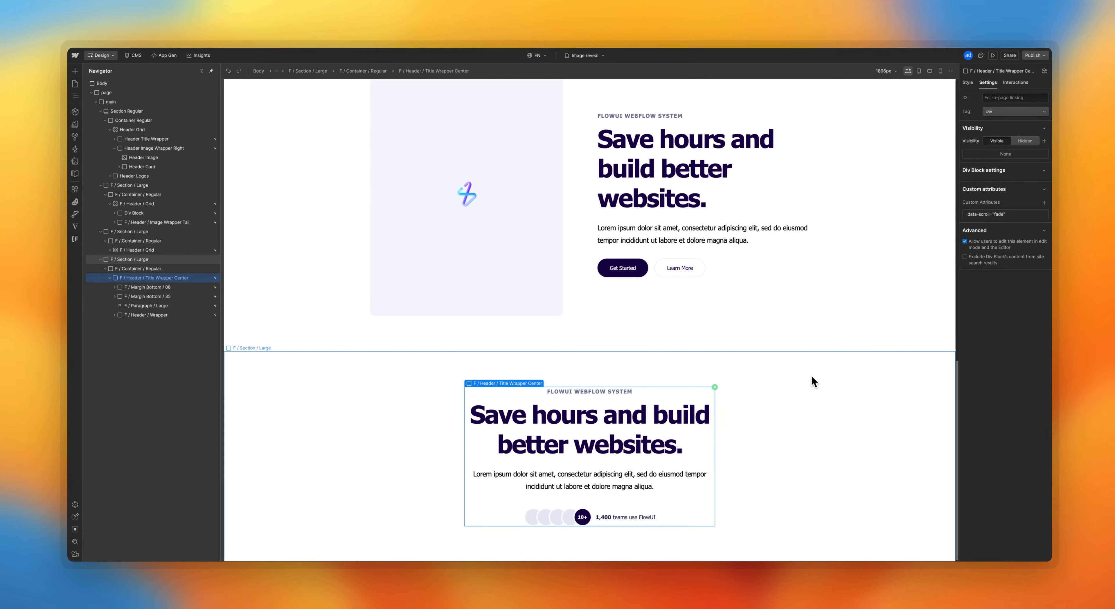
- Preview the page from its top down to the last section to check the scroll animations, and return to the design view
{"action": "scroll", "coordinate": [681, 402], "scroll_direction": "up", "scroll_amount": 10}
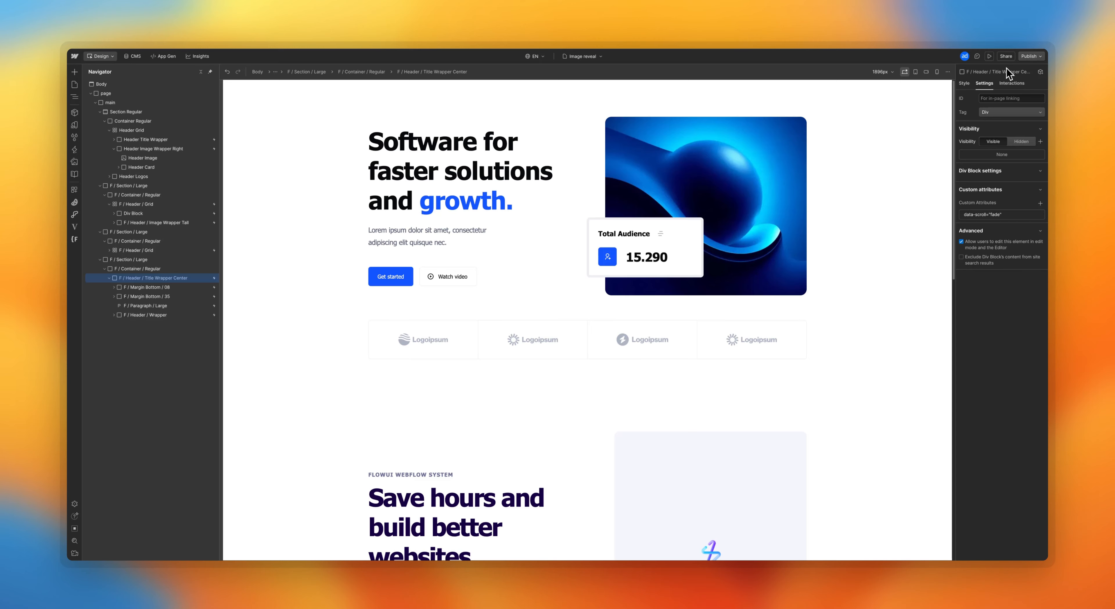
{"action": "left_click", "coordinate": [989, 56]}
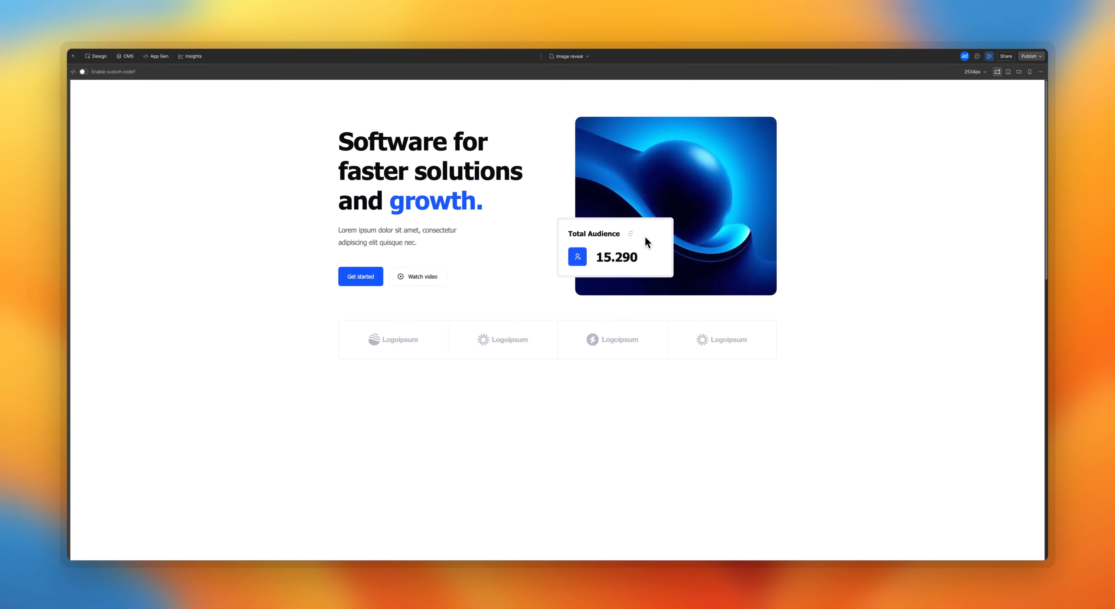
{"action": "scroll", "coordinate": [600, 246], "scroll_direction": "down", "scroll_amount": 5}
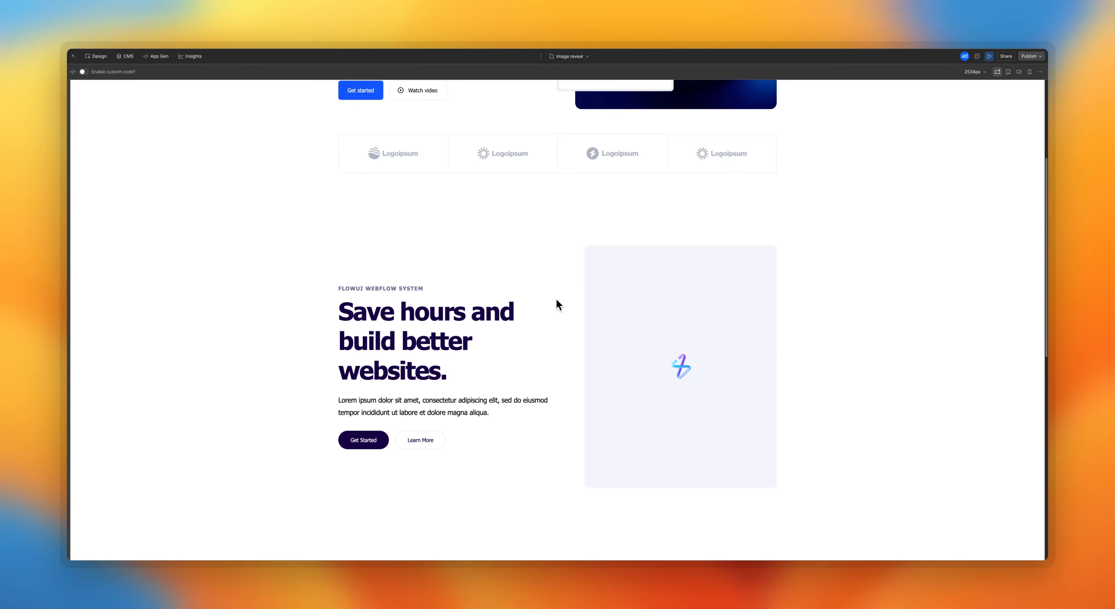
{"action": "scroll", "coordinate": [556, 300], "scroll_direction": "down", "scroll_amount": 5}
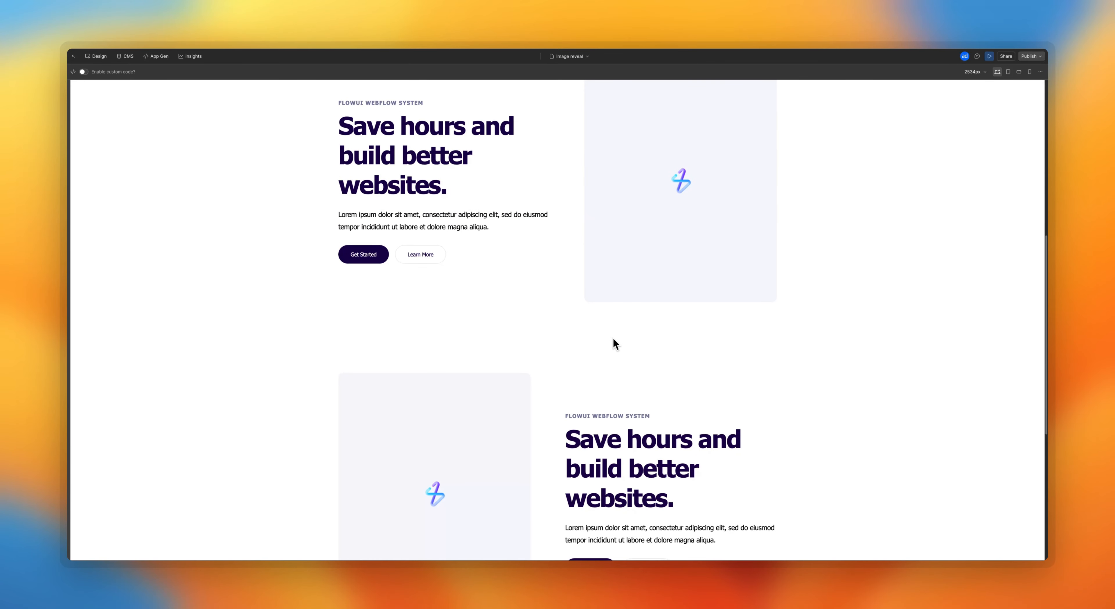
{"action": "scroll", "coordinate": [615, 340], "scroll_direction": "down", "scroll_amount": 3}
{"action": "scroll", "coordinate": [621, 336], "scroll_direction": "down", "scroll_amount": 5}
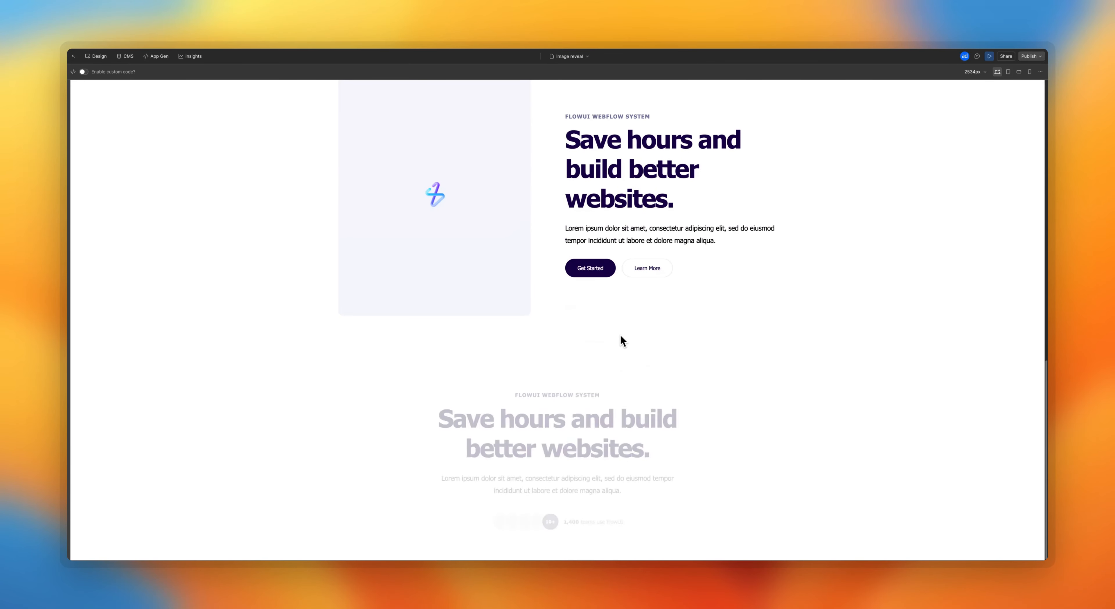
{"action": "left_click", "coordinate": [992, 56]}
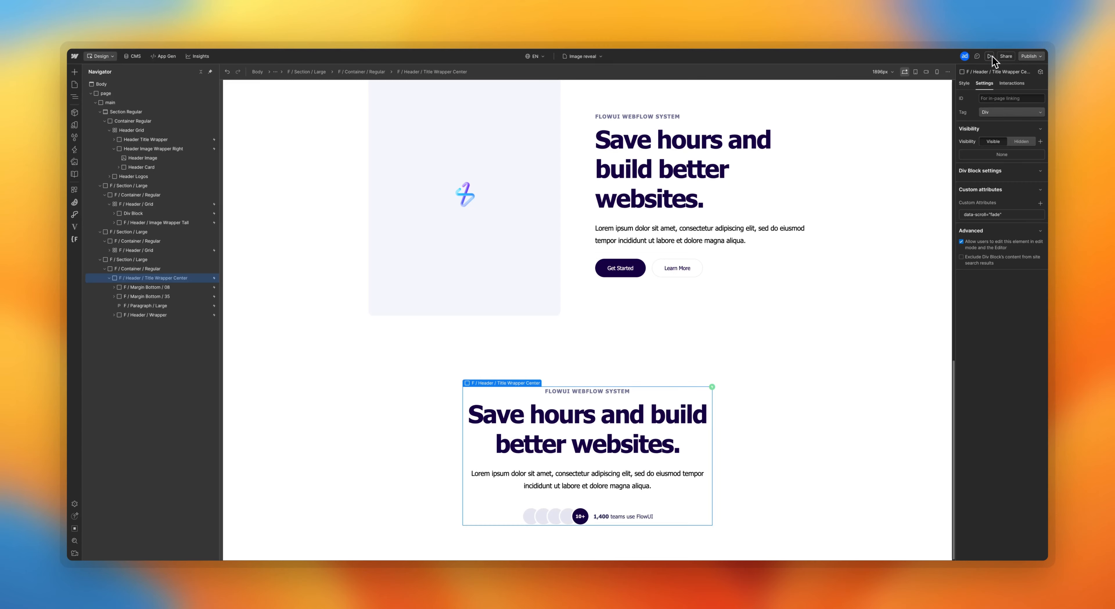